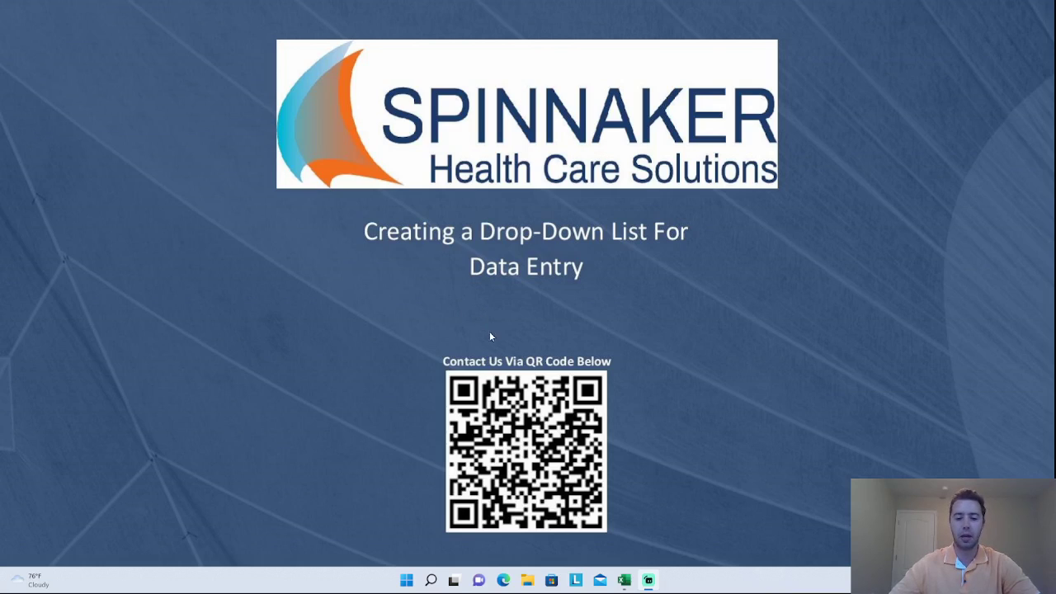
- Switch to the Excel workbook containing the mock patient log
{"action": "left_click", "coordinate": [623, 581]}
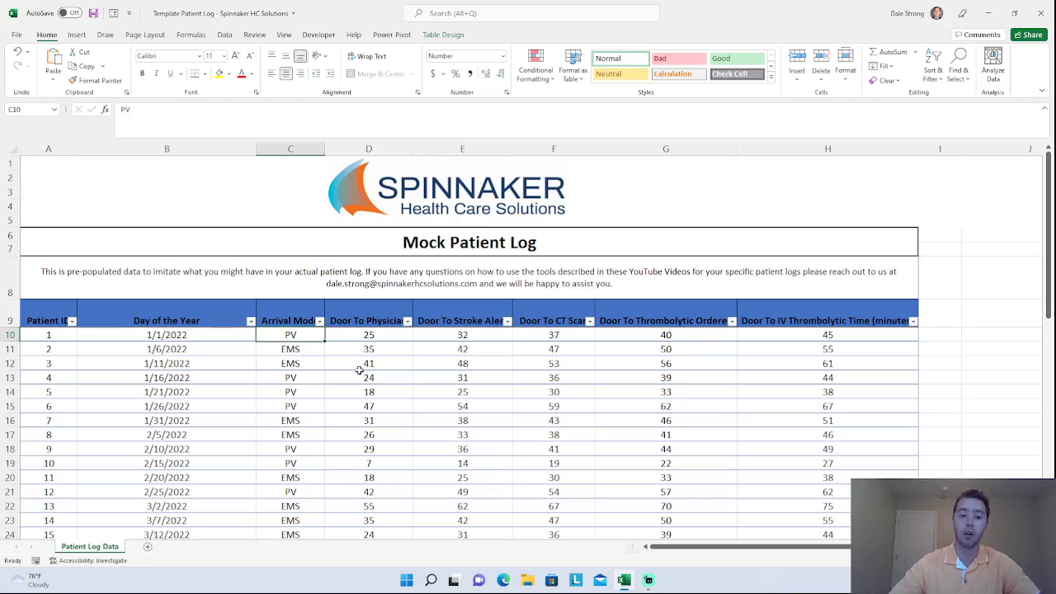
{"action": "scroll", "coordinate": [360, 370], "scroll_direction": "down", "scroll_amount": 1}
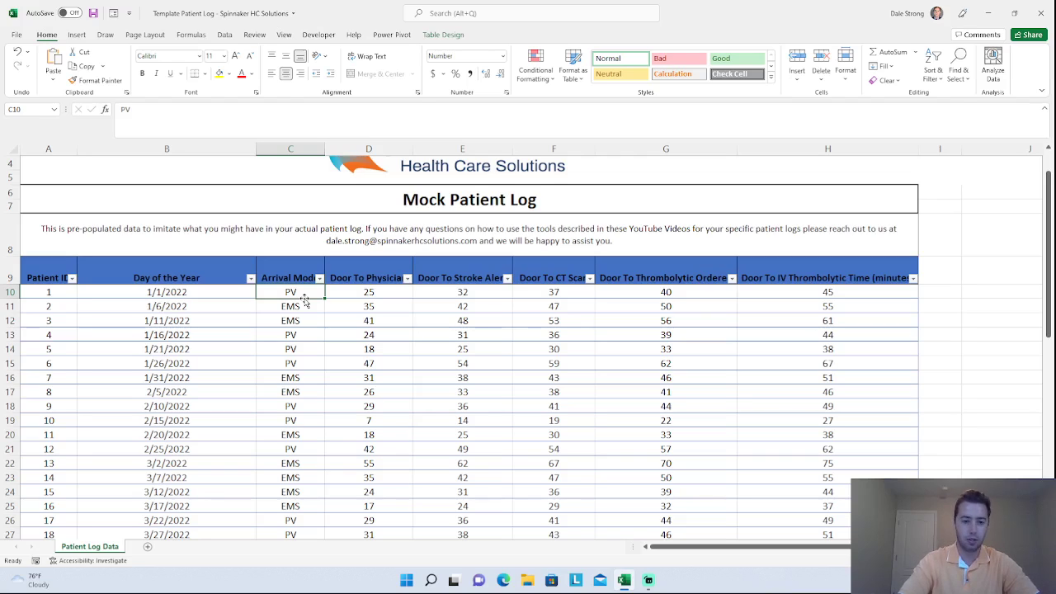
- Enter Dog as the arrival mode in cell C10 and replace it with PV
{"action": "type", "text": "Dog"}
{"action": "key", "text": "Return"}
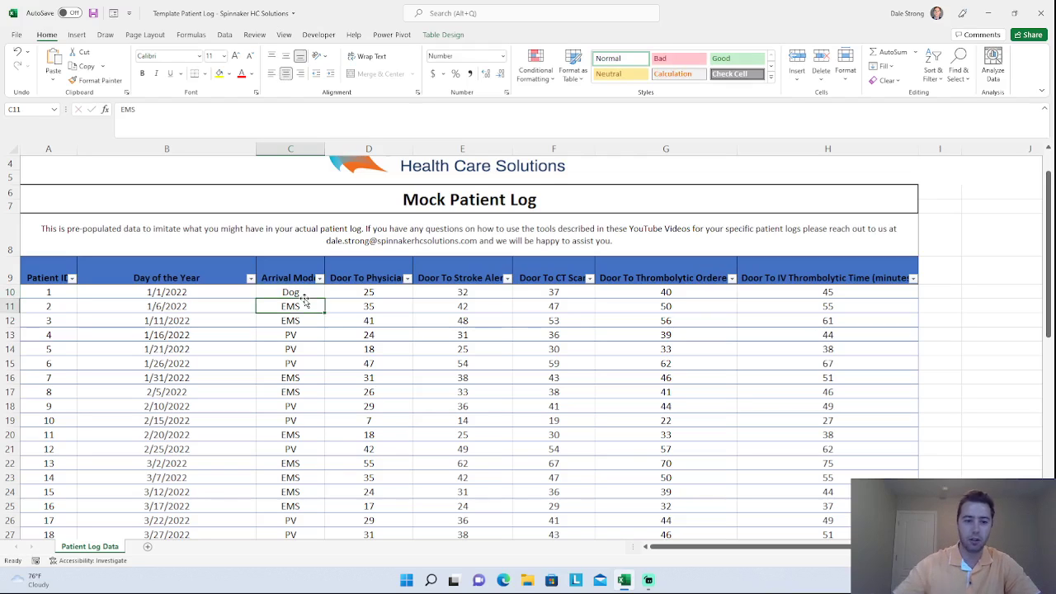
{"action": "left_click", "coordinate": [308, 294]}
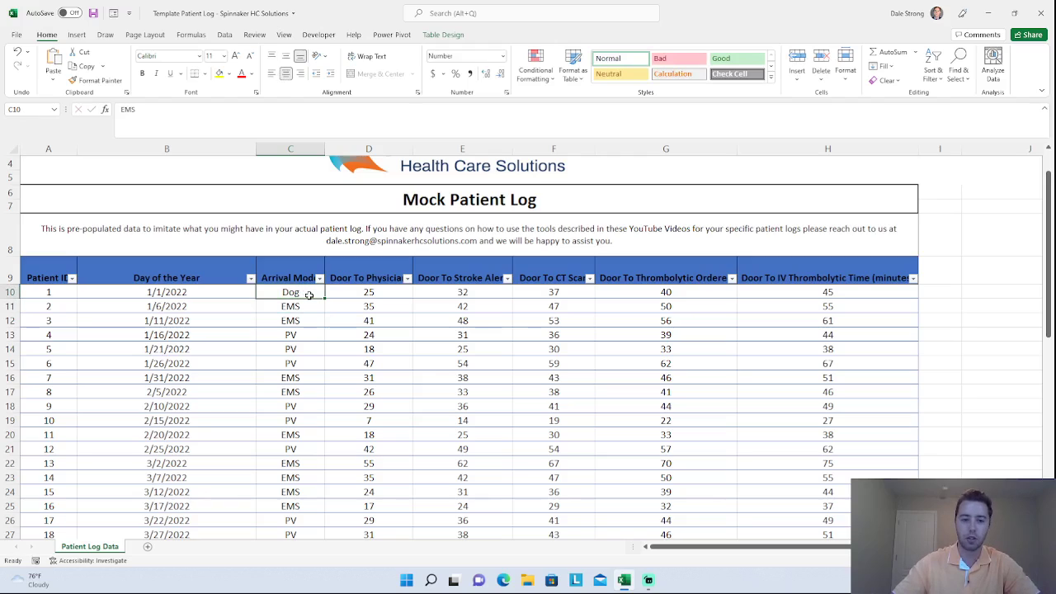
{"action": "type", "text": "PV"}
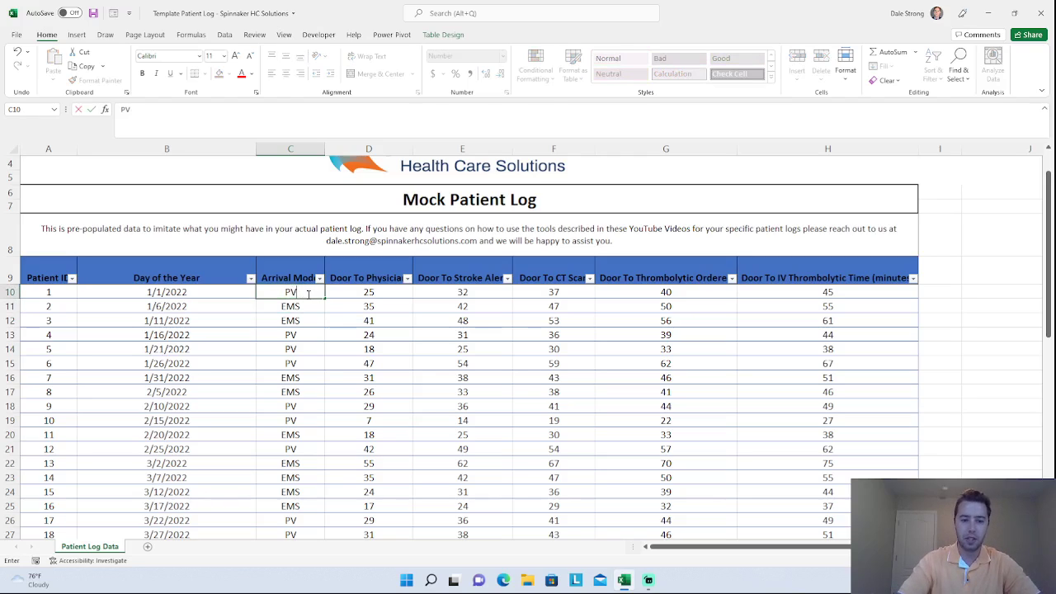
{"action": "key", "text": "Return"}
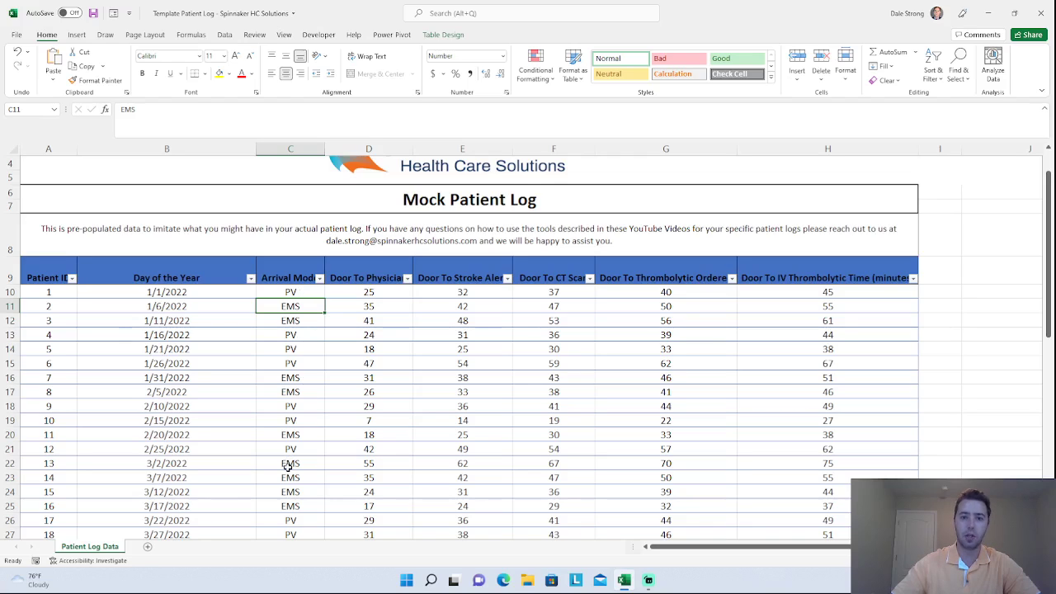
- Apply list data validation with the source PV,EMS to the Arrival Mode column's entries from C10 down
{"action": "left_click_drag", "start_coordinate": [292, 293], "coordinate": [288, 465]}
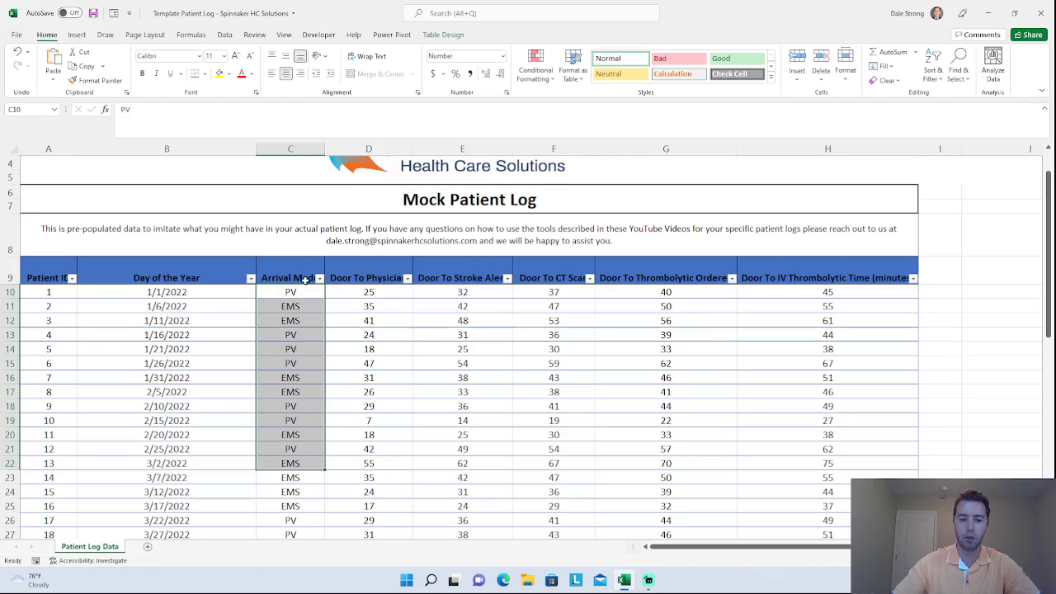
{"action": "left_click", "coordinate": [297, 292]}
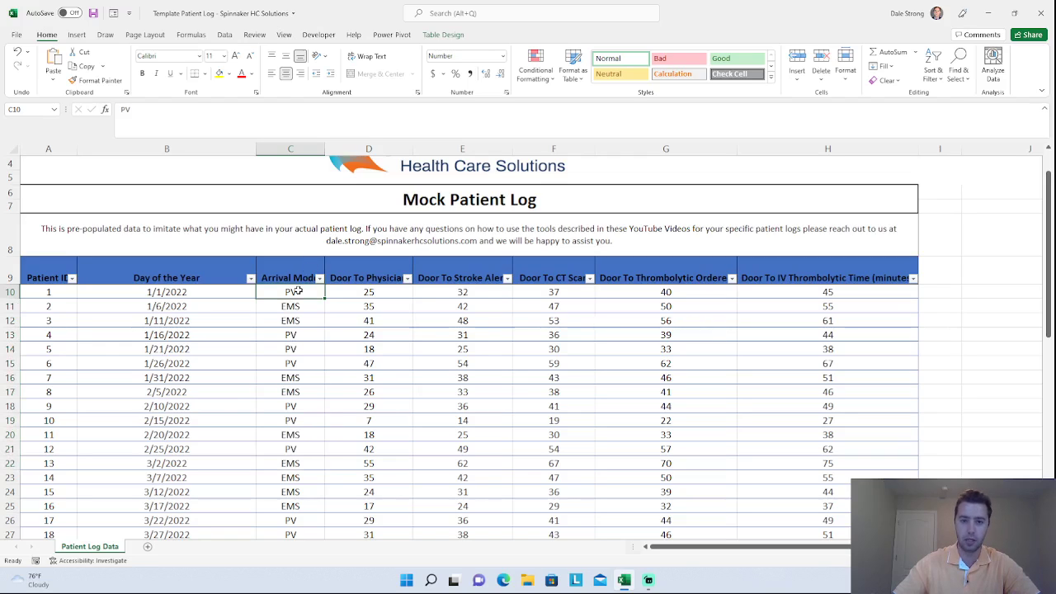
{"action": "left_click_drag", "start_coordinate": [296, 292], "coordinate": [299, 506]}
{"action": "scroll", "coordinate": [299, 413], "scroll_direction": "up", "scroll_amount": 5}
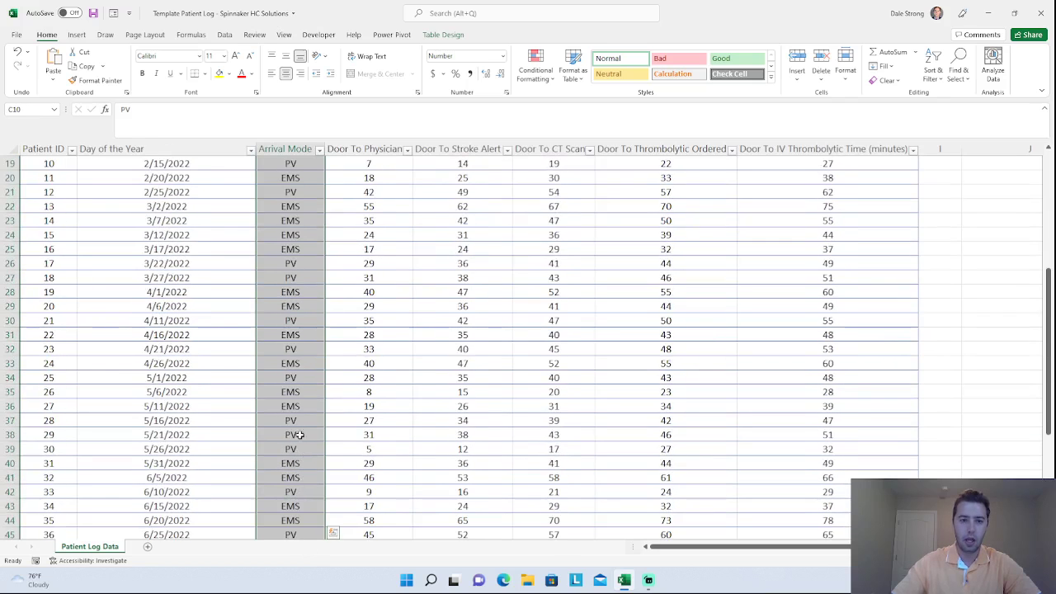
{"action": "left_click", "coordinate": [225, 36]}
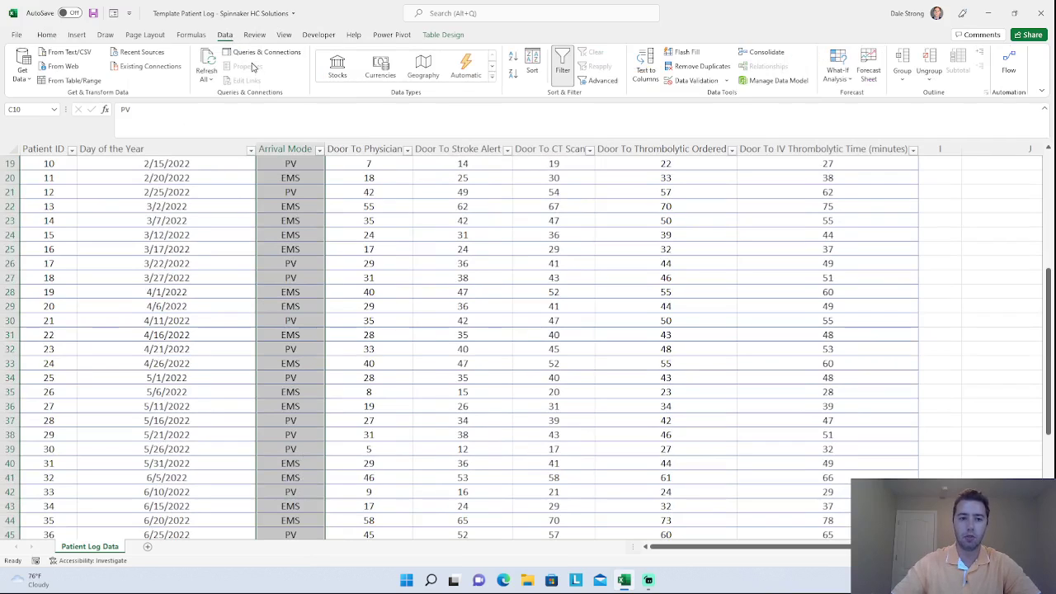
{"action": "left_click", "coordinate": [714, 82]}
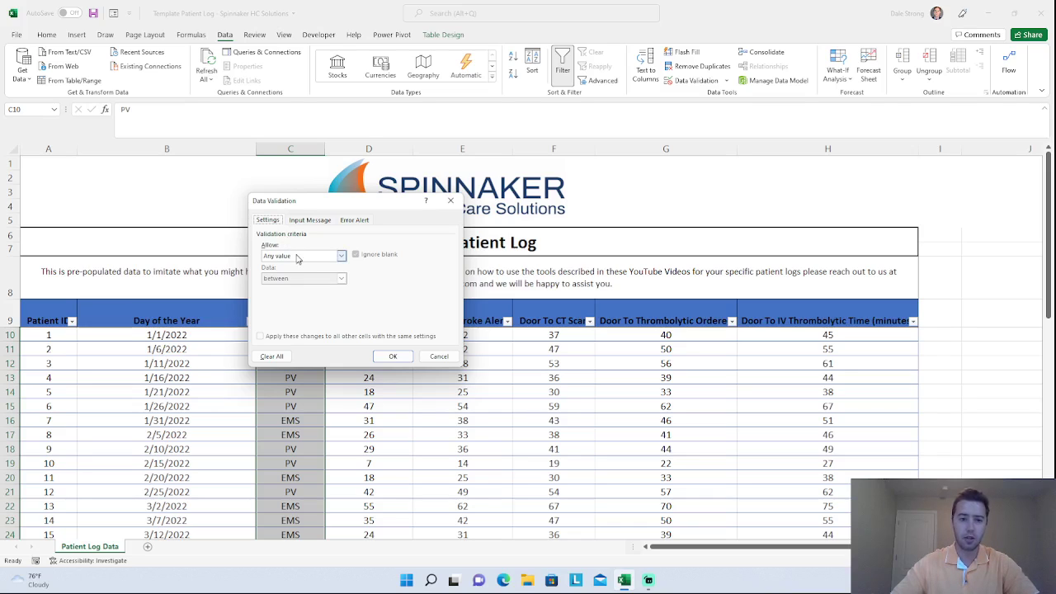
{"action": "left_click", "coordinate": [340, 258]}
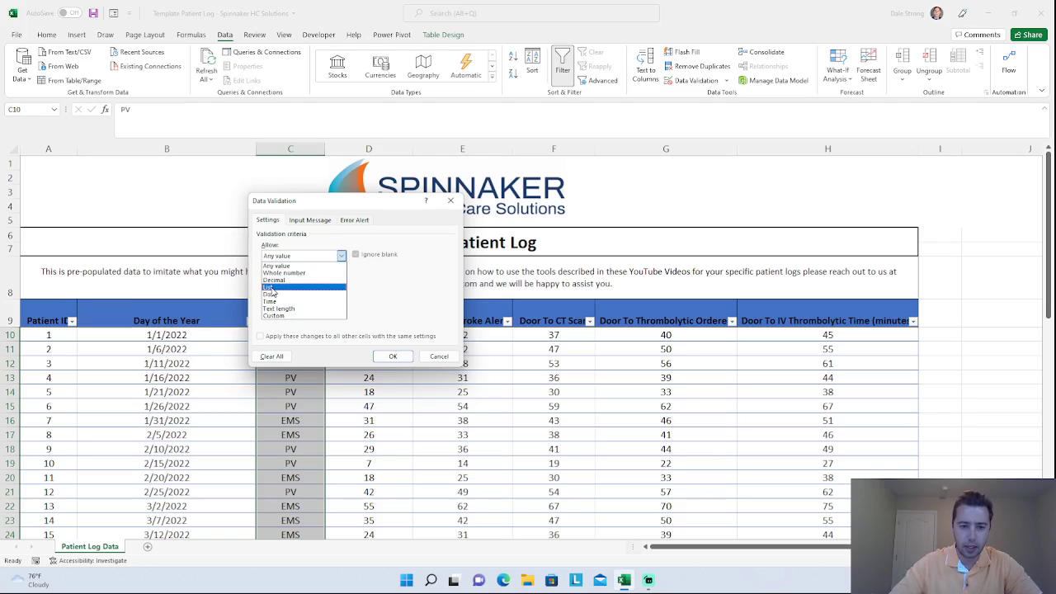
{"action": "left_click", "coordinate": [275, 286]}
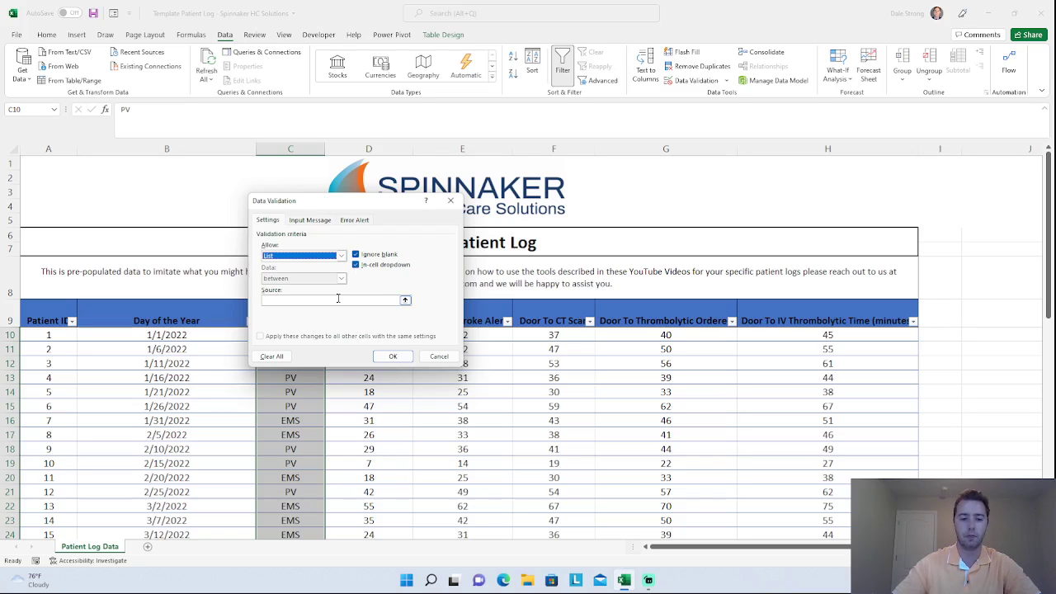
{"action": "left_click", "coordinate": [337, 300]}
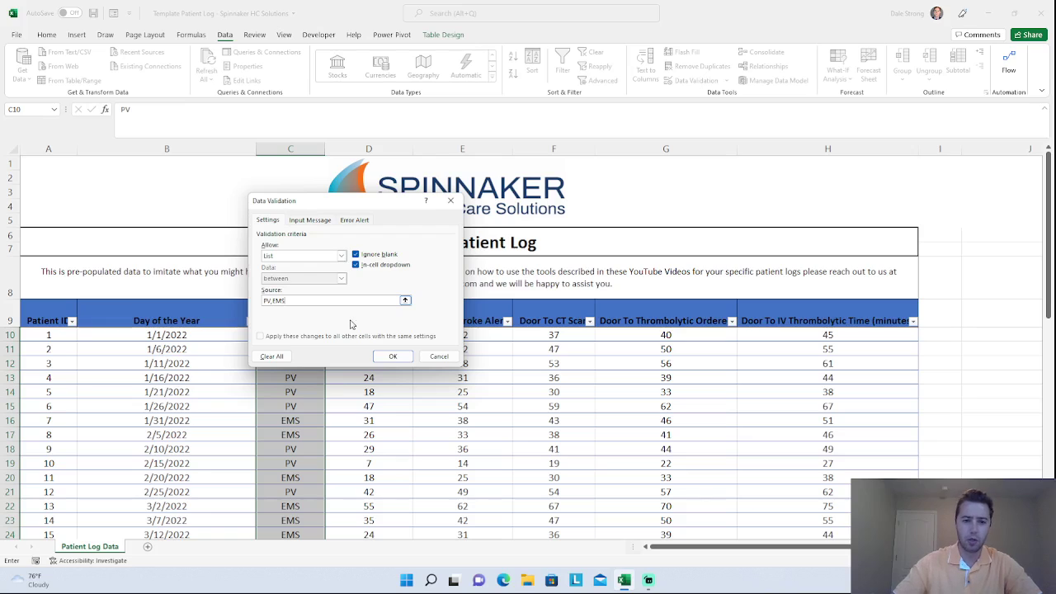
{"action": "left_click", "coordinate": [393, 356]}
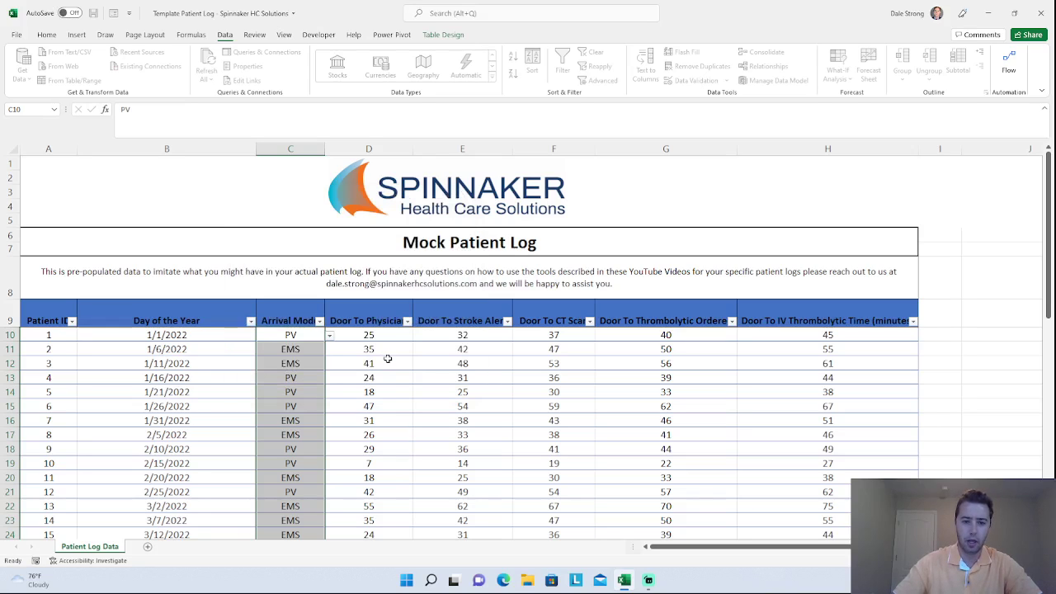
- Choose PV from the in-cell drop-down list in C10
{"action": "left_click", "coordinate": [315, 335]}
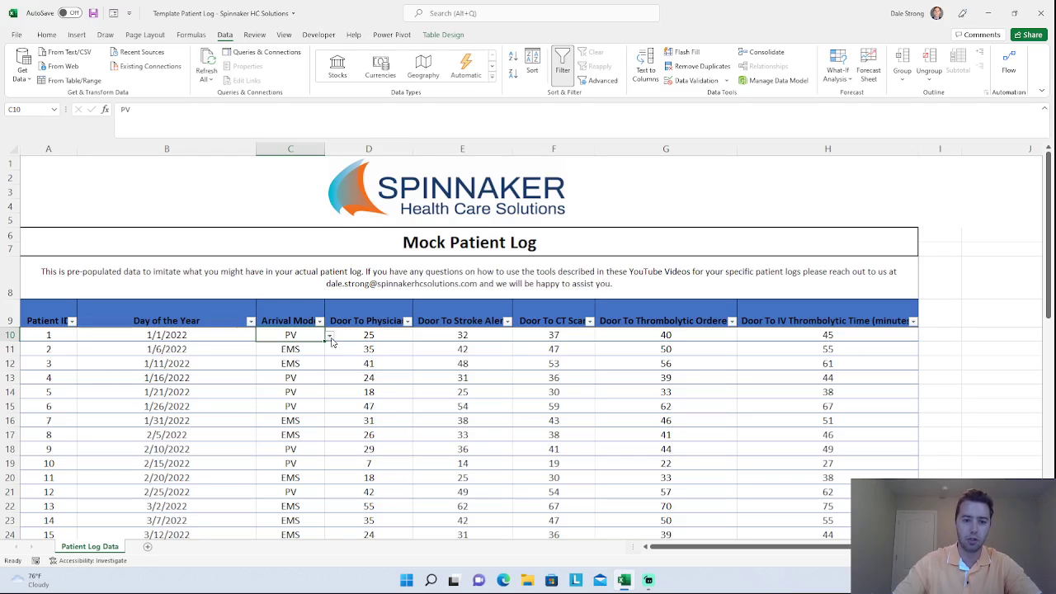
{"action": "left_click", "coordinate": [329, 336]}
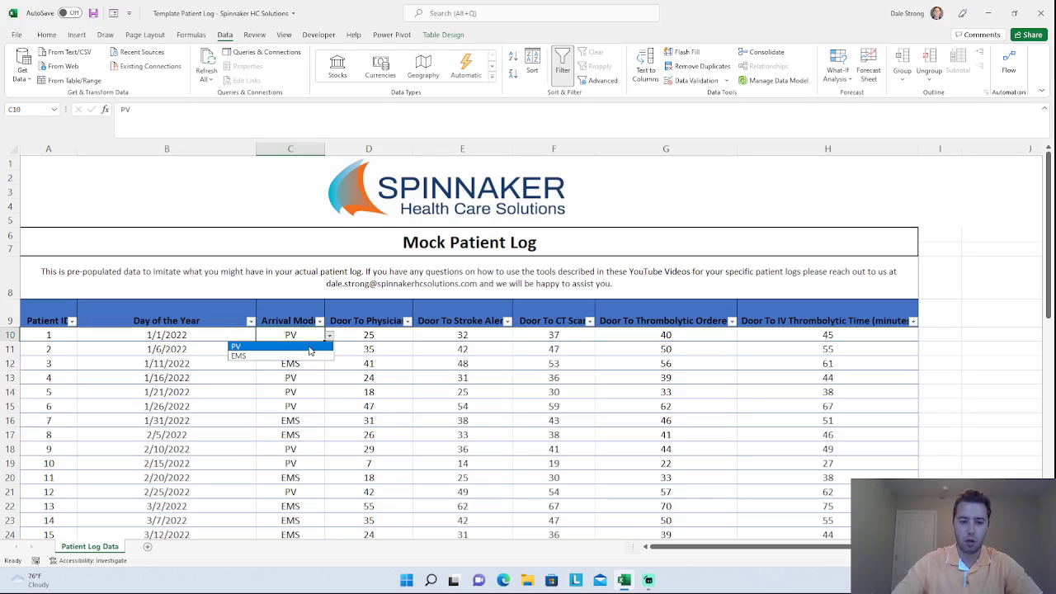
{"action": "left_click", "coordinate": [310, 350]}
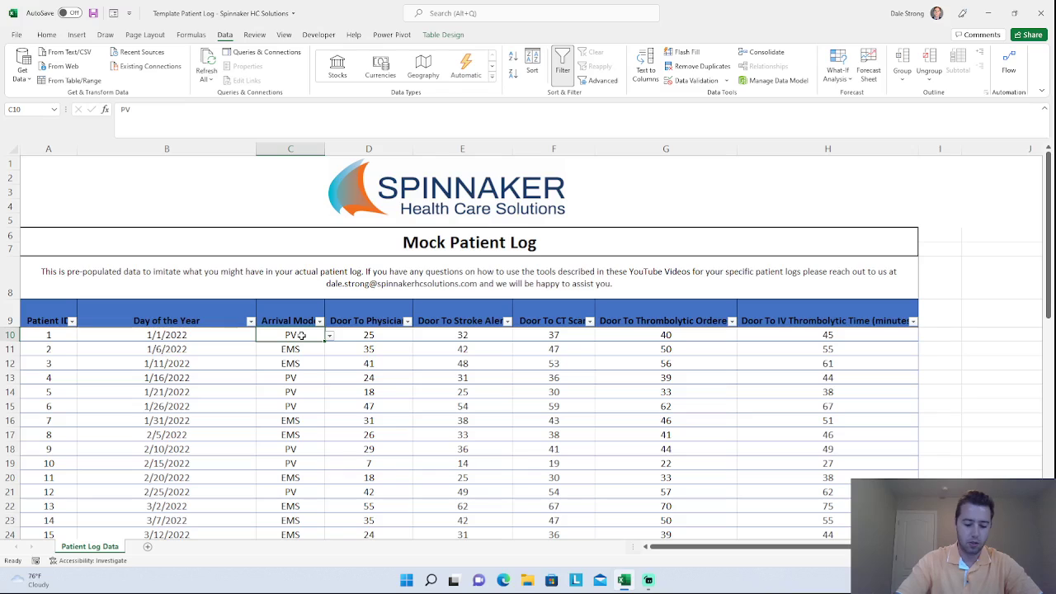
- Try to enter Dog in C10 to test the validation, retry once, and cancel the entry
{"action": "type", "text": "Dog"}
{"action": "key", "text": "Return"}
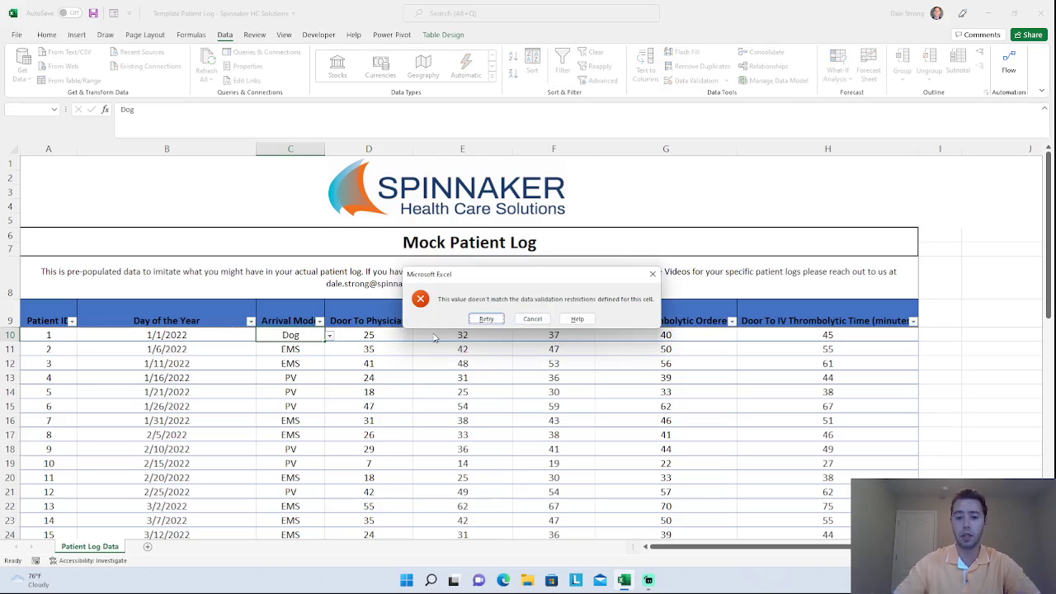
{"action": "left_click", "coordinate": [487, 319]}
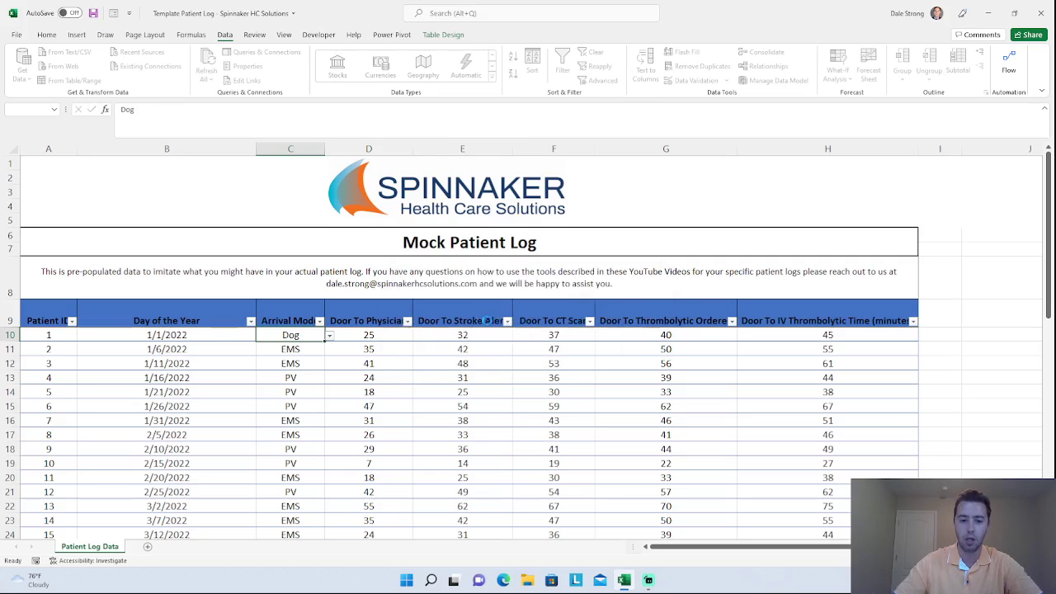
{"action": "key", "text": "Return"}
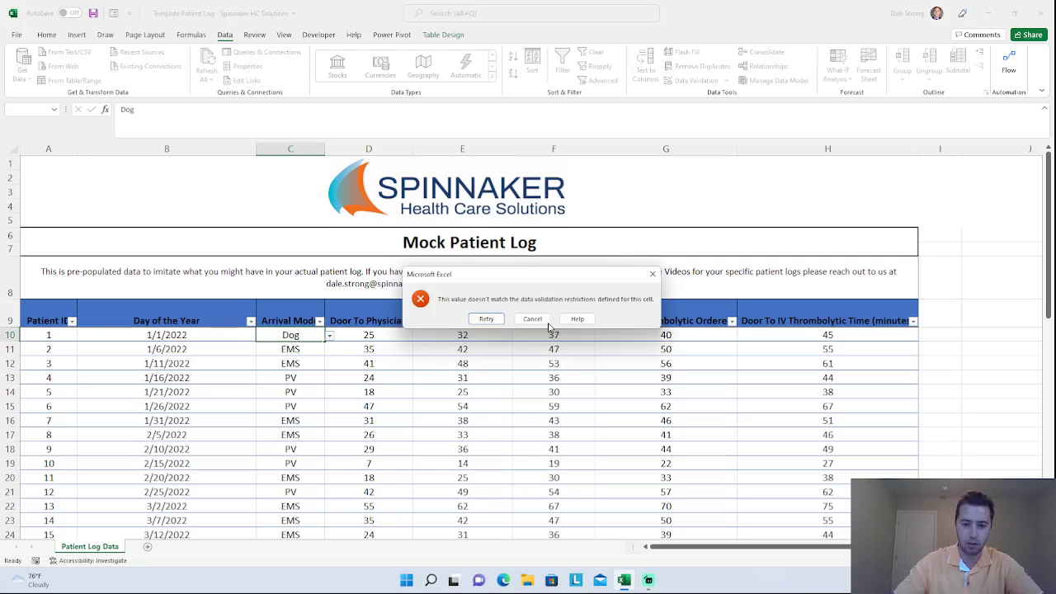
{"action": "key", "text": "Escape"}
- Set C10 to EMS and back to PV with its drop-down list
{"action": "left_click", "coordinate": [329, 336]}
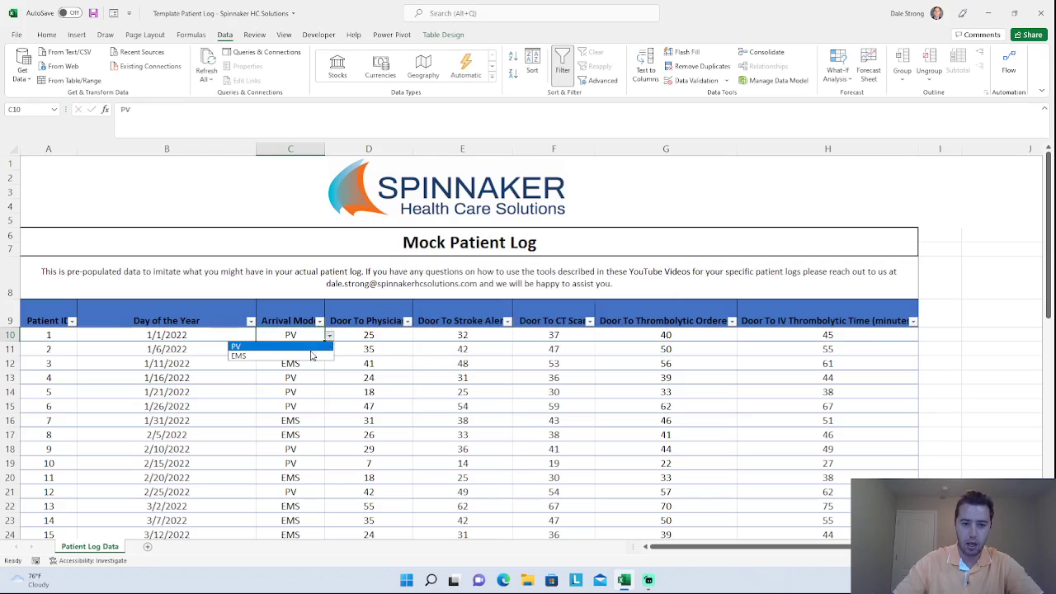
{"action": "left_click", "coordinate": [311, 355]}
{"action": "left_click", "coordinate": [328, 335]}
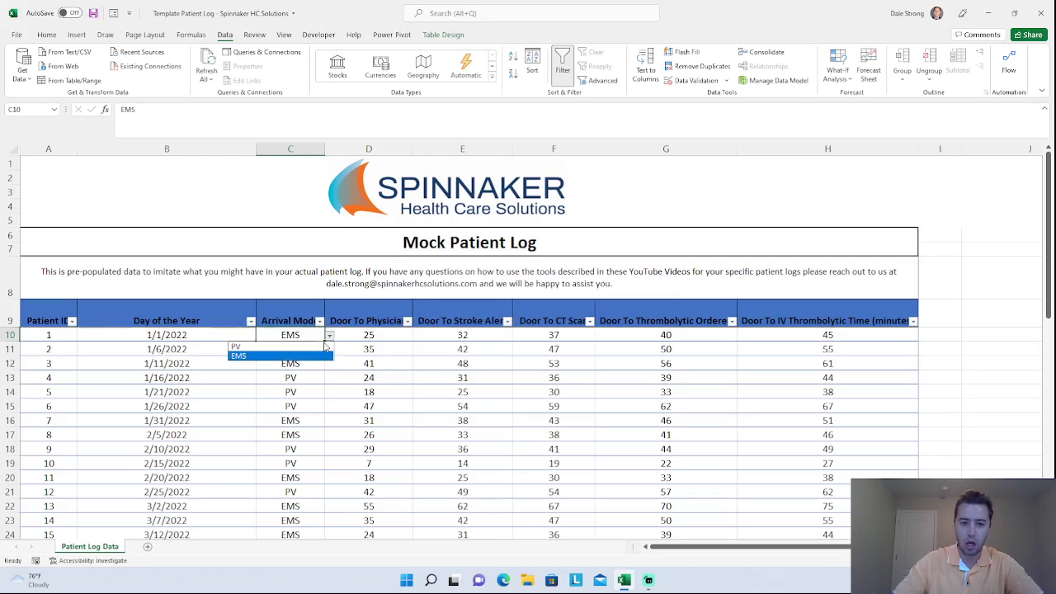
{"action": "left_click", "coordinate": [318, 346]}
- Add a table row below the last record with the next sequential patient ID and the day 7/7/2022
{"action": "scroll", "coordinate": [321, 365], "scroll_direction": "down", "scroll_amount": 1}
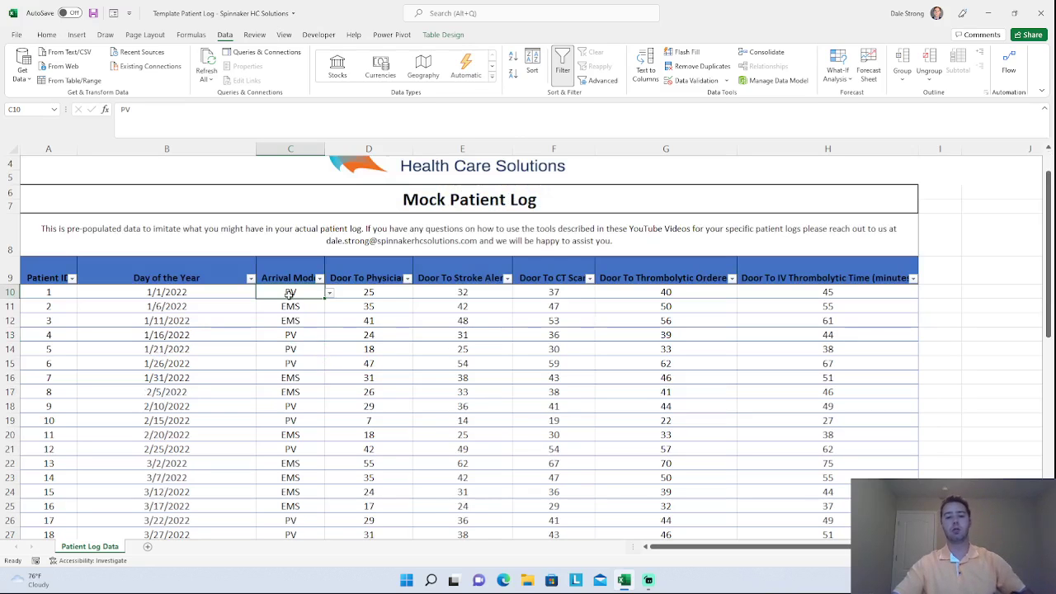
{"action": "scroll", "coordinate": [292, 356], "scroll_direction": "down", "scroll_amount": 1}
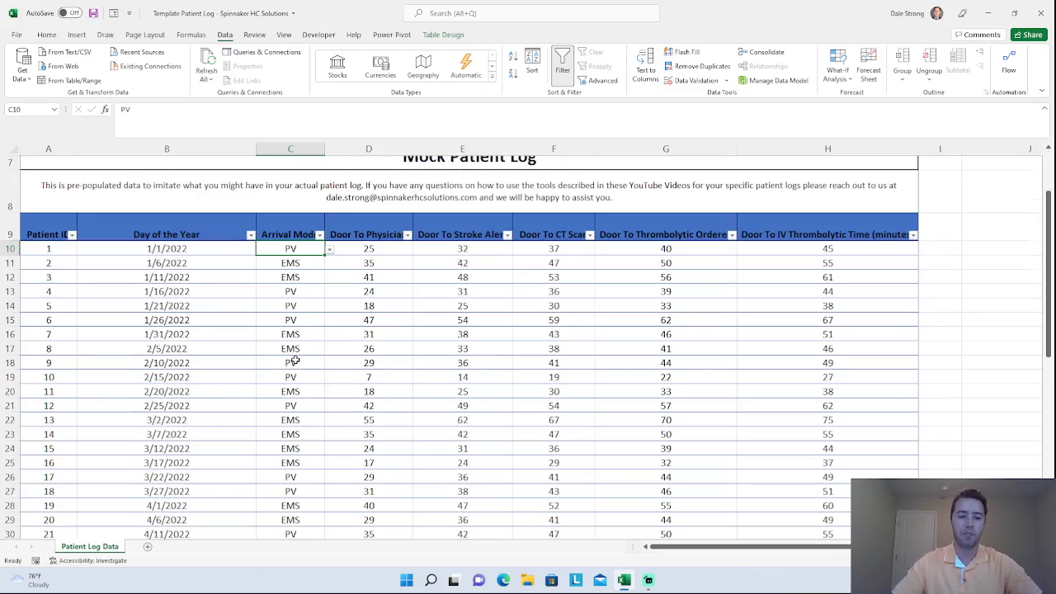
{"action": "scroll", "coordinate": [313, 384], "scroll_direction": "down", "scroll_amount": 2}
{"action": "scroll", "coordinate": [313, 384], "scroll_direction": "down", "scroll_amount": 6}
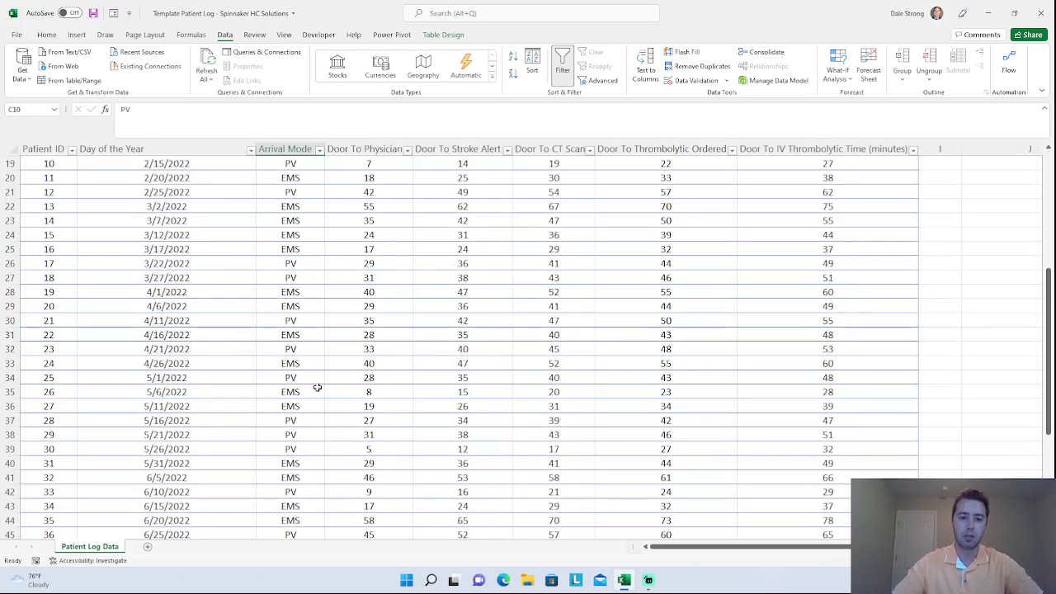
{"action": "scroll", "coordinate": [495, 400], "scroll_direction": "down", "scroll_amount": 1}
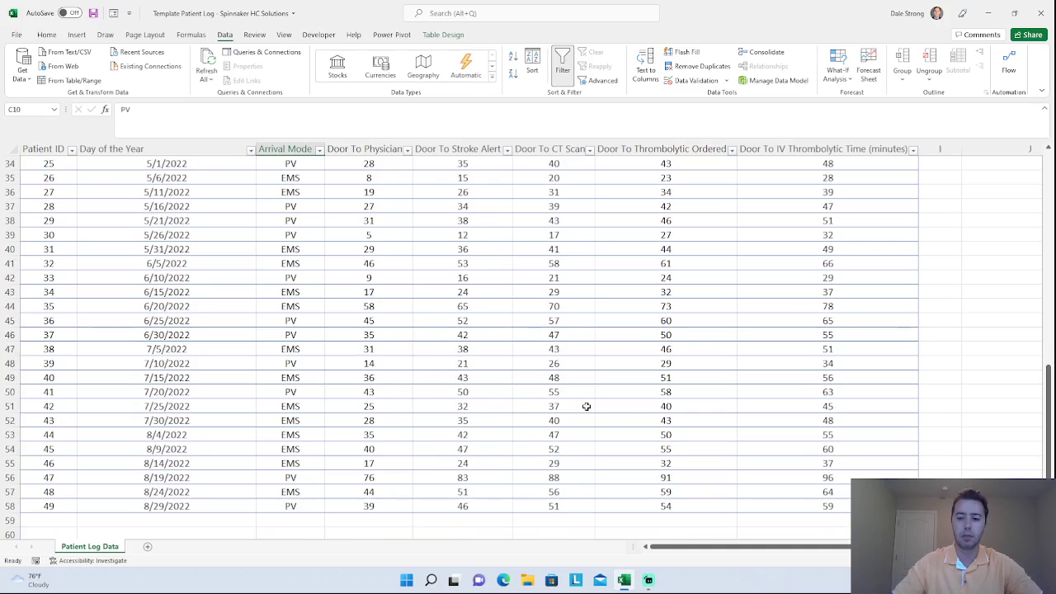
{"action": "left_click", "coordinate": [794, 508]}
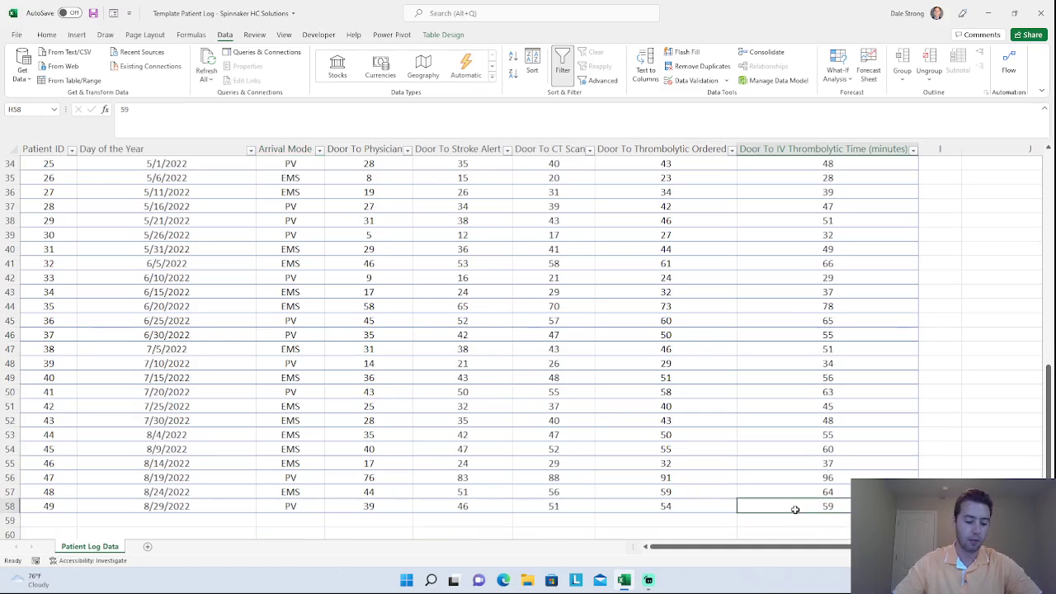
{"action": "key", "text": "Tab"}
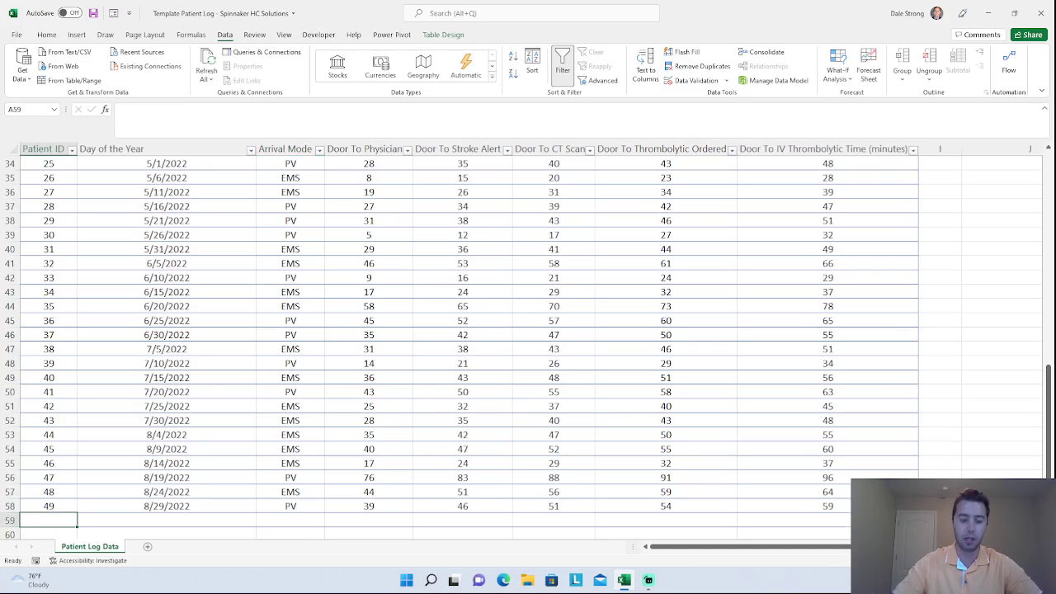
{"action": "type", "text": "50"}
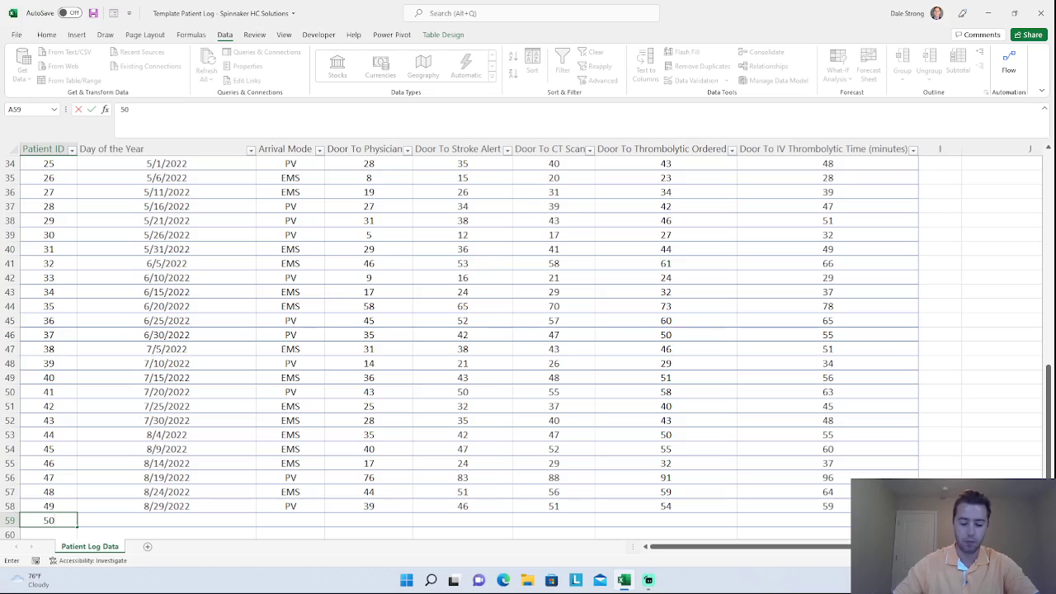
{"action": "key", "text": "Tab"}
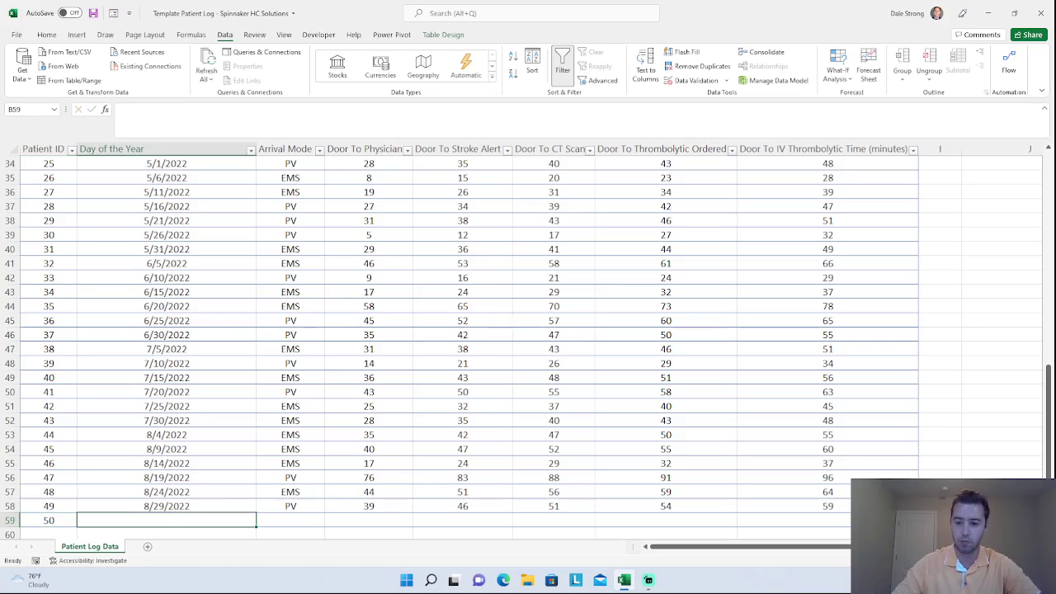
{"action": "type", "text": "7/7/2022"}
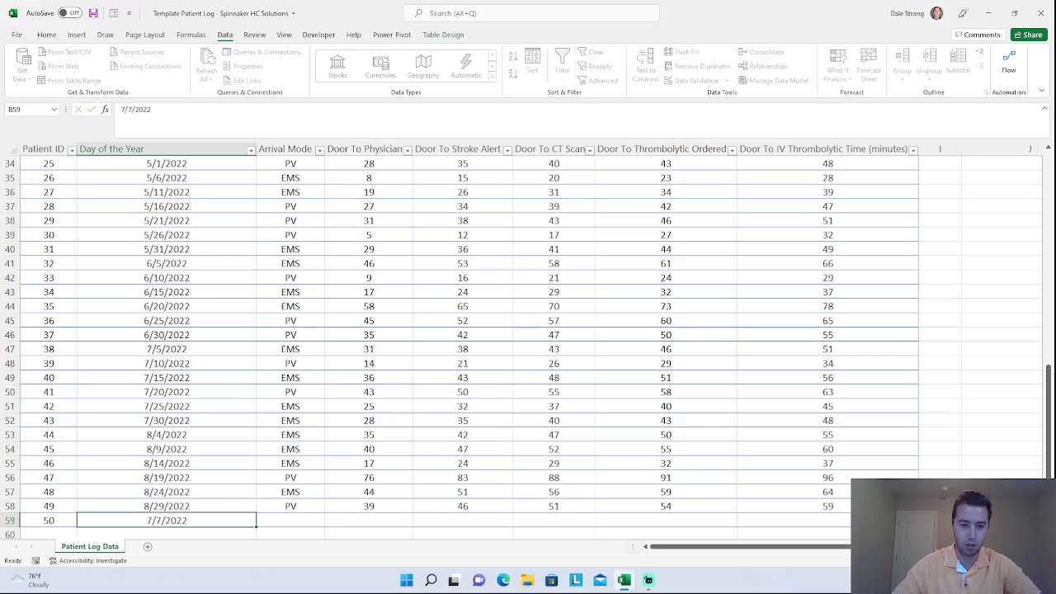
{"action": "key", "text": "Tab"}
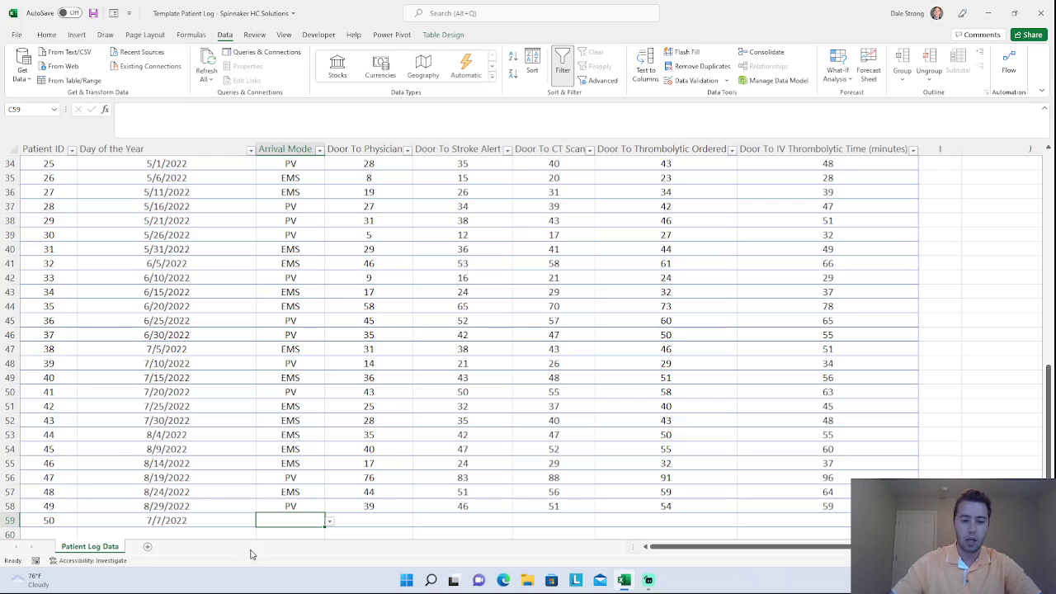
- Choose EMS from the drop-down list as the new row's arrival mode and return to the title slide
{"action": "left_click", "coordinate": [329, 523]}
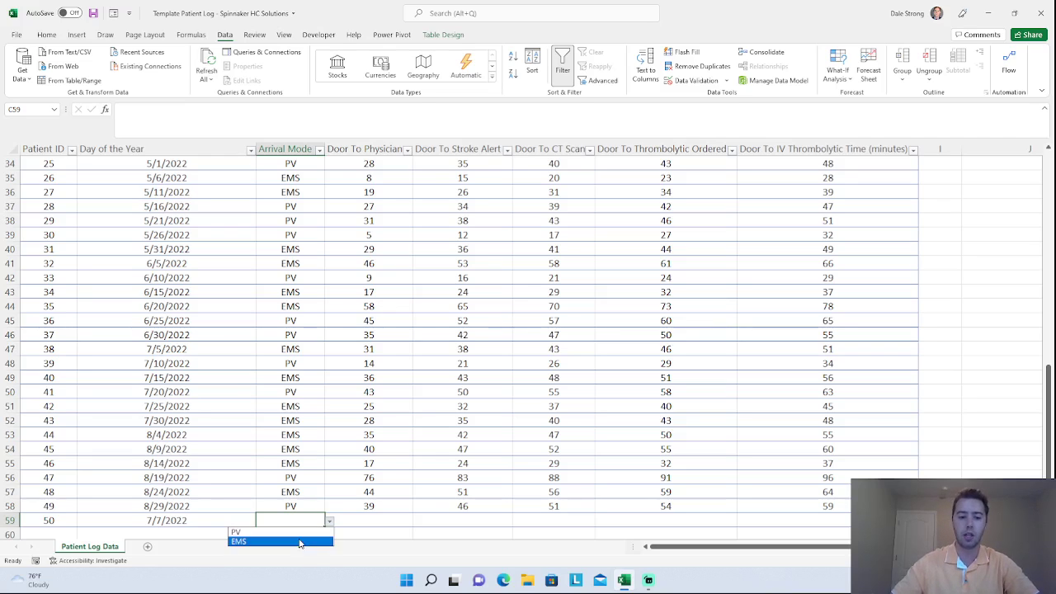
{"action": "left_click", "coordinate": [298, 541]}
{"action": "key", "text": "Tab"}
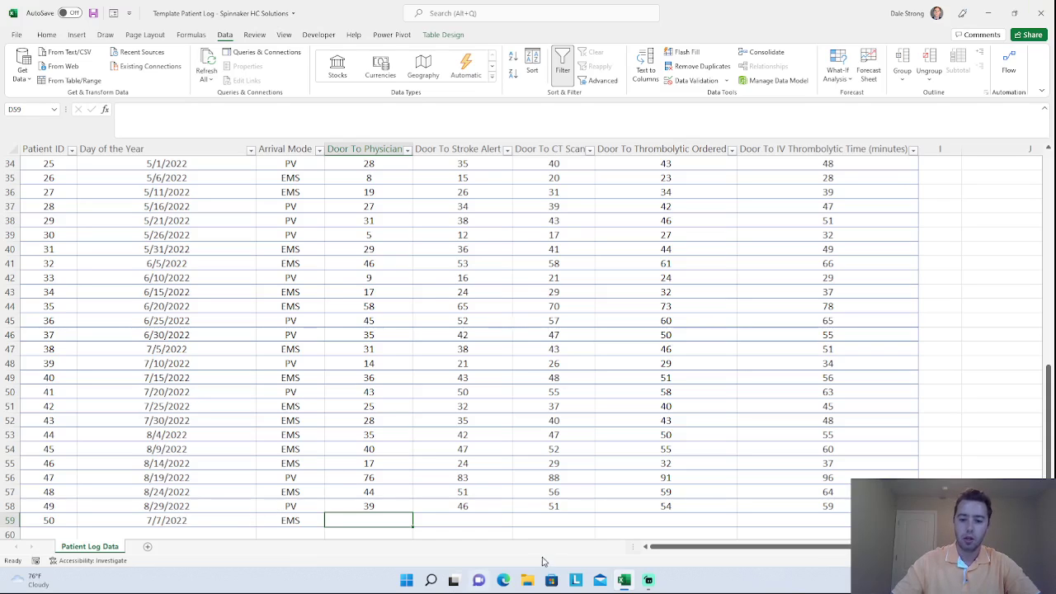
{"action": "left_click", "coordinate": [629, 581]}
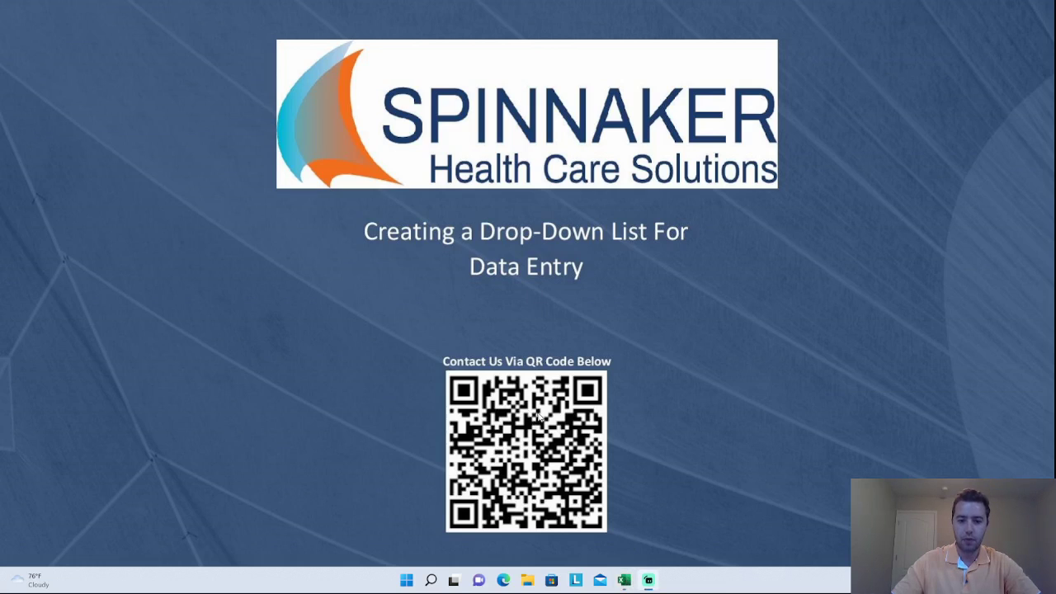